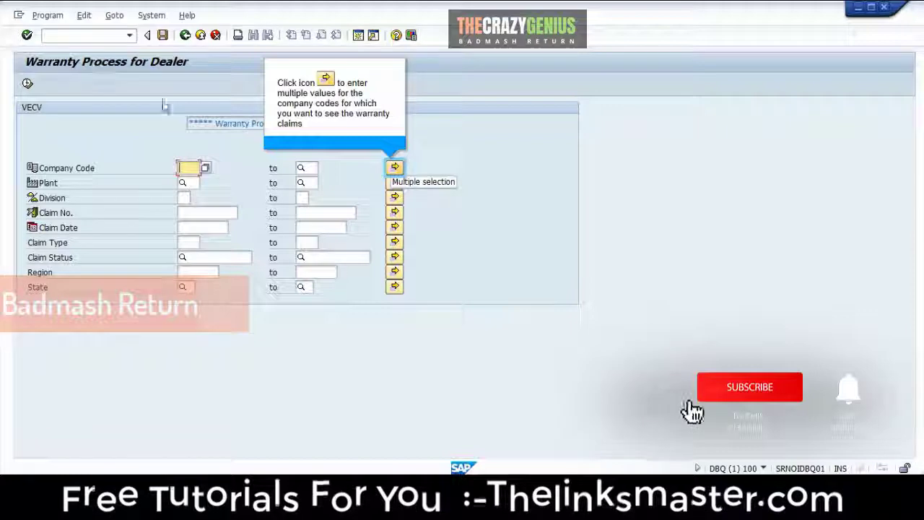
# Enter company codes 1020, 1040 and 2040 in the Company Code multiple selection and copy them.
pyautogui.click(394, 168)
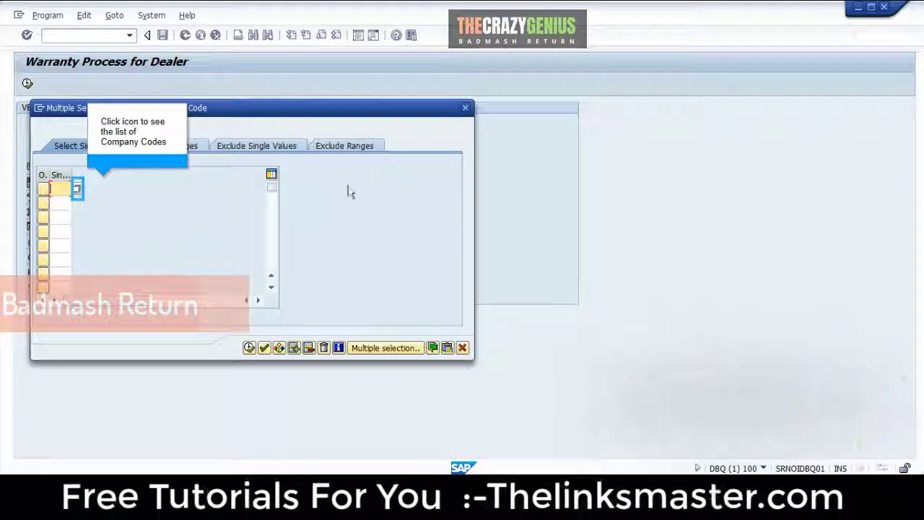
pyautogui.click(76, 190)
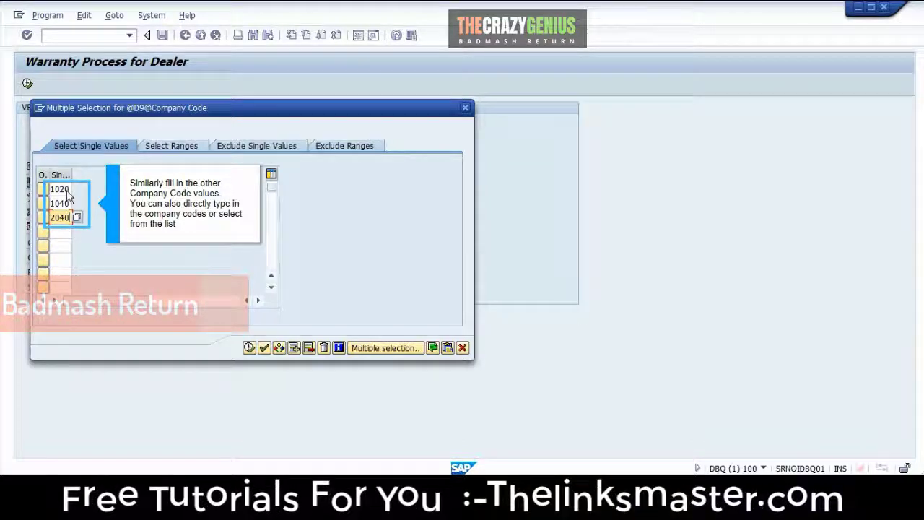
pyautogui.click(61, 223)
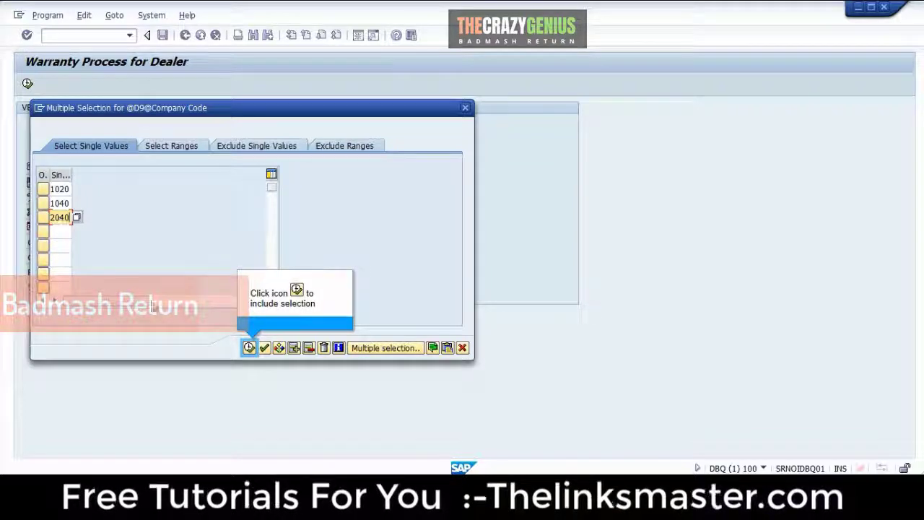
pyautogui.click(248, 350)
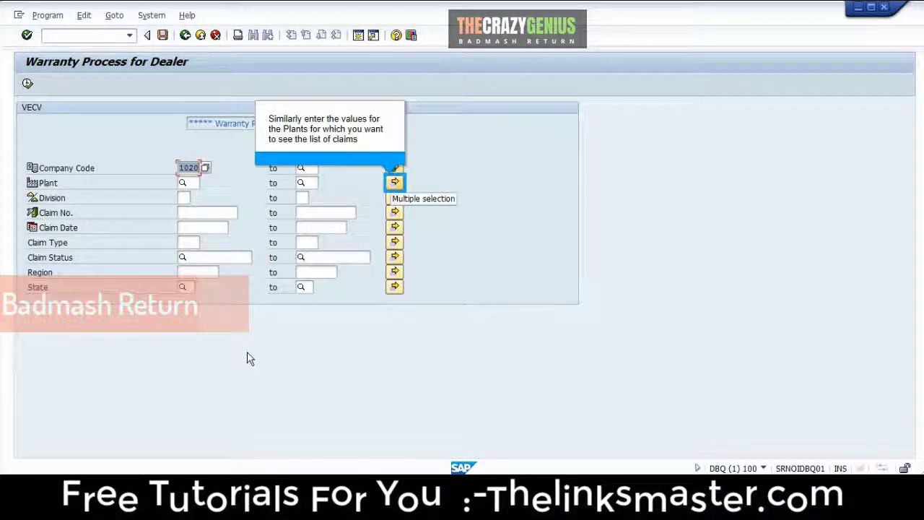
# Add plants 1020, 1021 and 1022 to the Plant multiple selection and copy them.
pyautogui.click(395, 189)
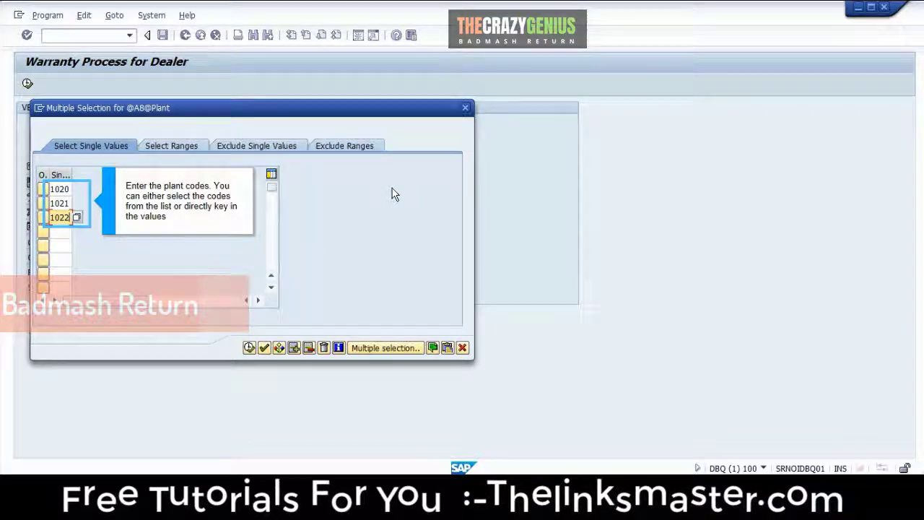
pyautogui.click(60, 220)
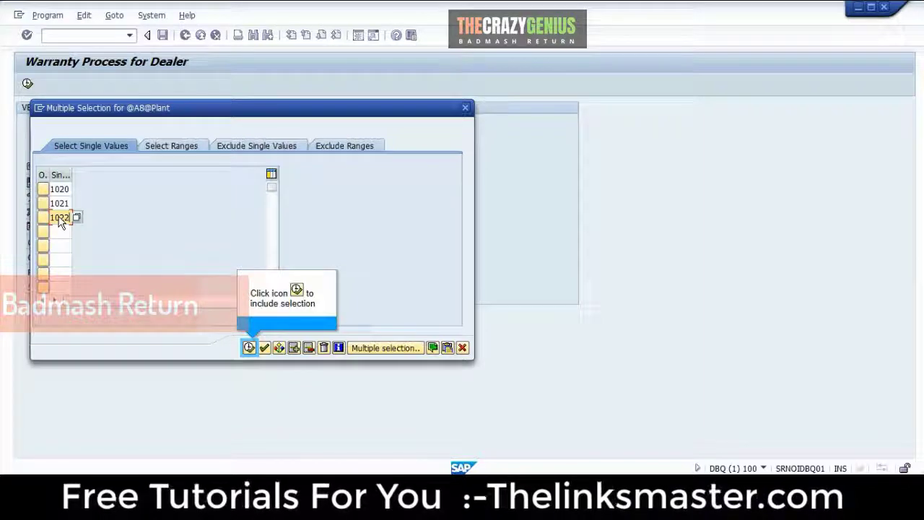
pyautogui.click(249, 348)
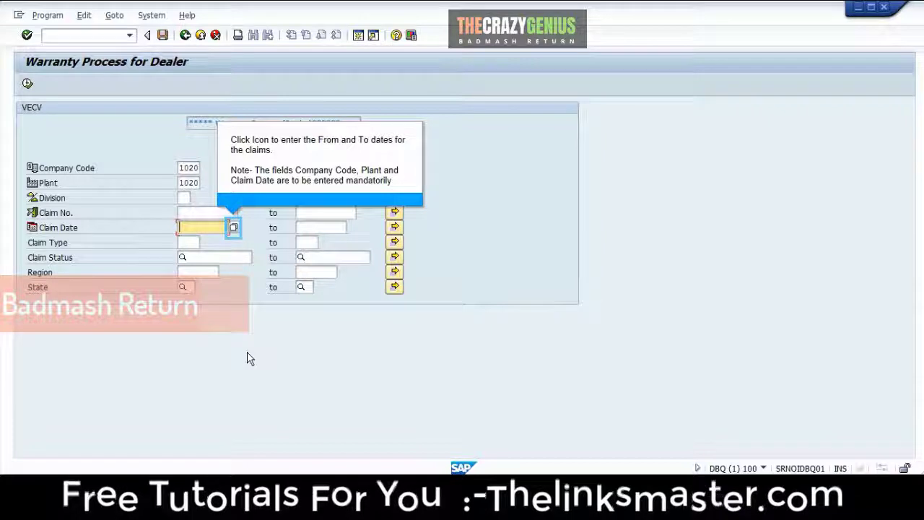
# Set Claim Date from 01.01.2016 to 13.01.2016 and execute the claim search.
pyautogui.click(231, 230)
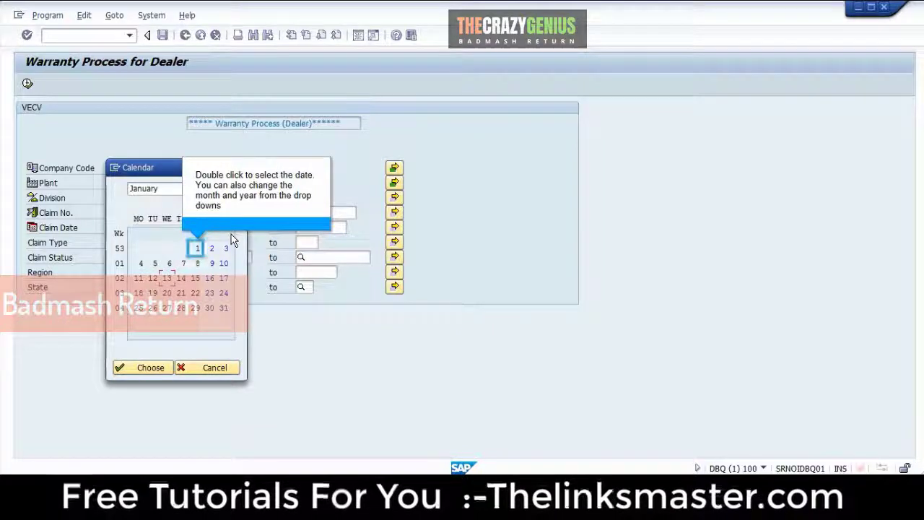
pyautogui.doubleClick(195, 250)
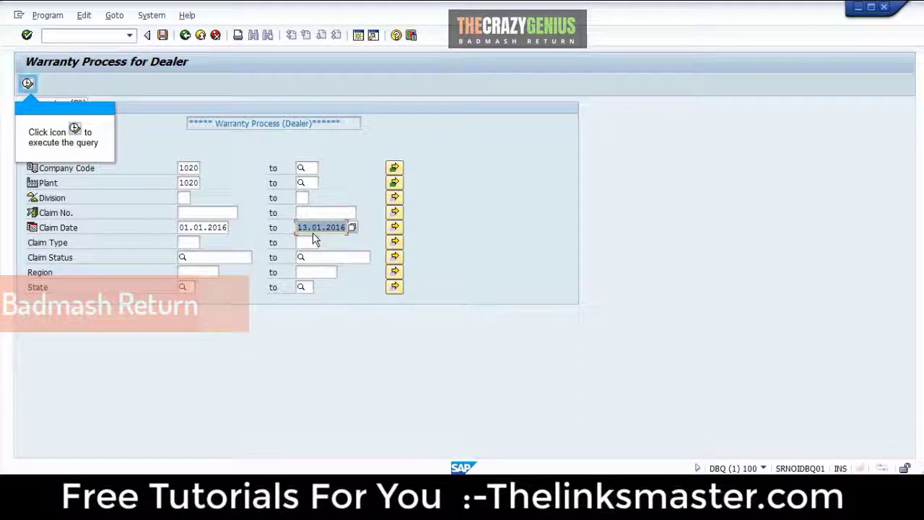
pyautogui.click(26, 84)
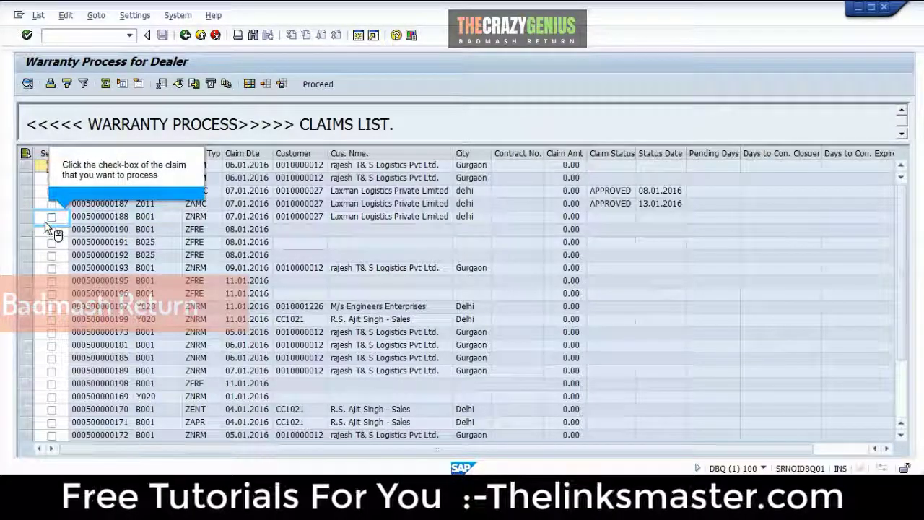
# Select the fifth-row claim dated 07.01.2016 and proceed to its details.
pyautogui.click(51, 216)
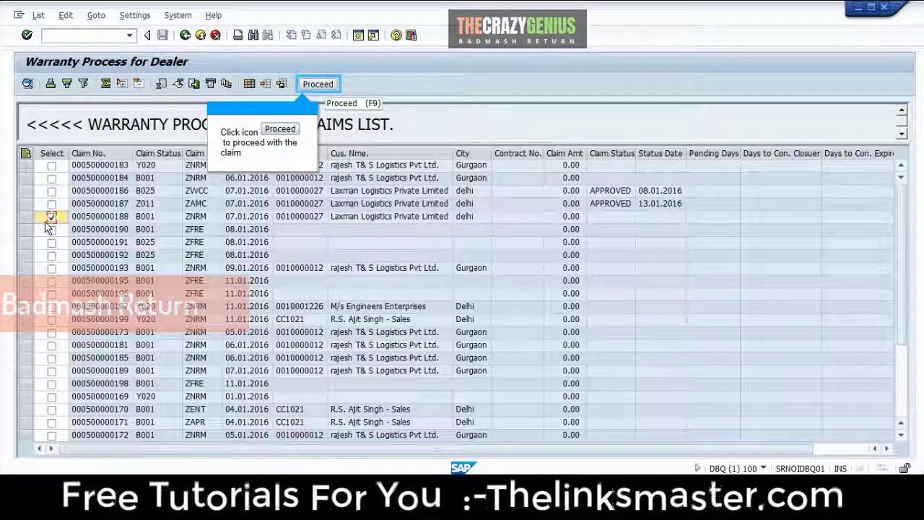
pyautogui.click(311, 88)
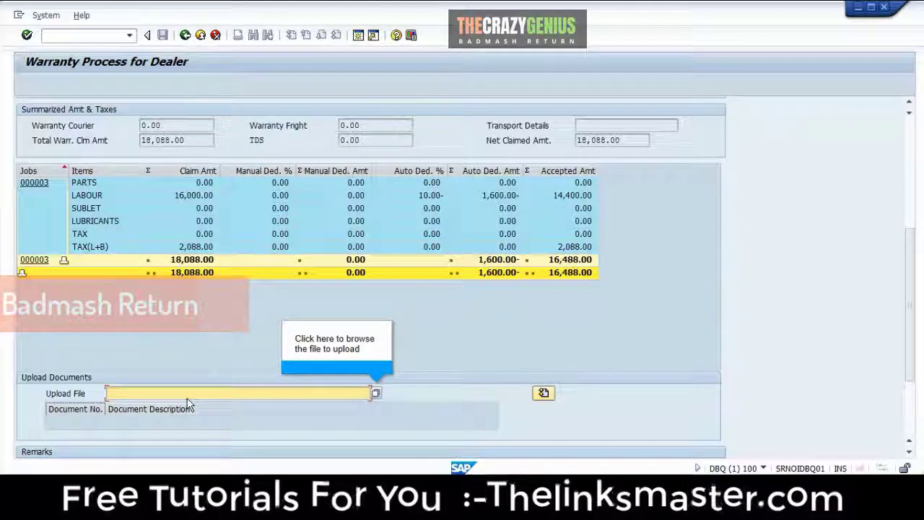
# Upload the FREE_SERVICE_WARRANTY_DOC PDF from Downloads, allowing SAP GUI file access.
pyautogui.click(375, 394)
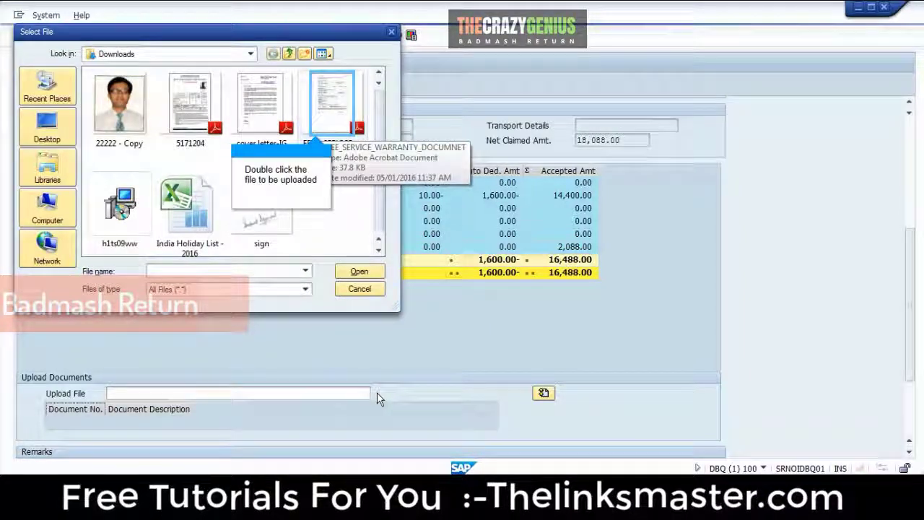
pyautogui.doubleClick(325, 127)
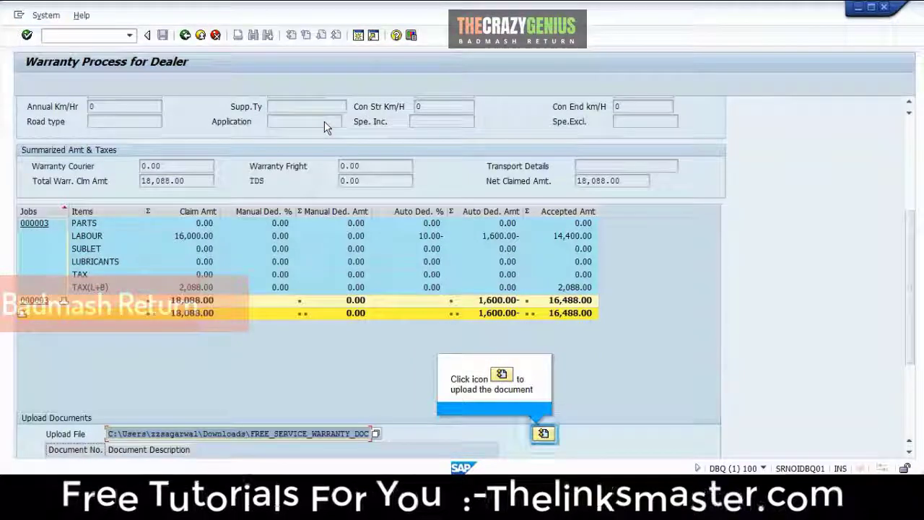
pyautogui.click(541, 438)
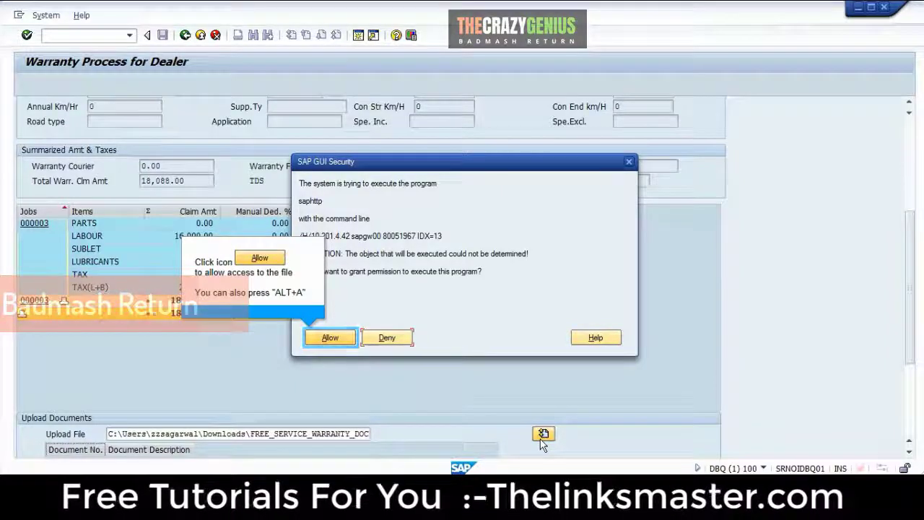
pyautogui.click(323, 345)
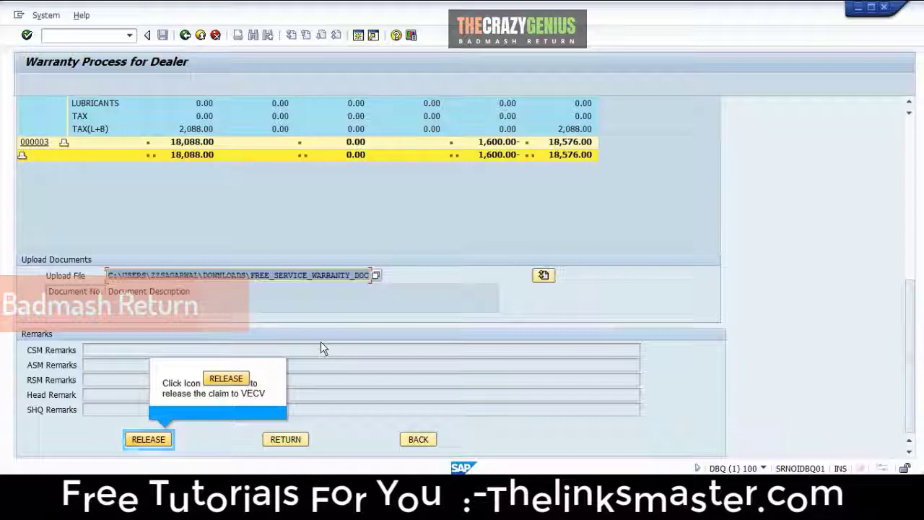
# Release the claim to VECV, then go back three screens to SAP Easy Access.
pyautogui.click(141, 444)
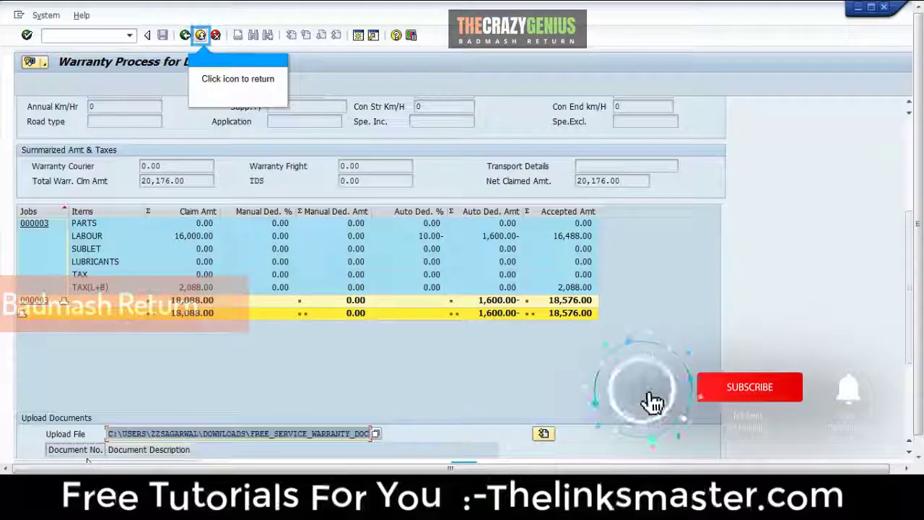
pyautogui.click(198, 39)
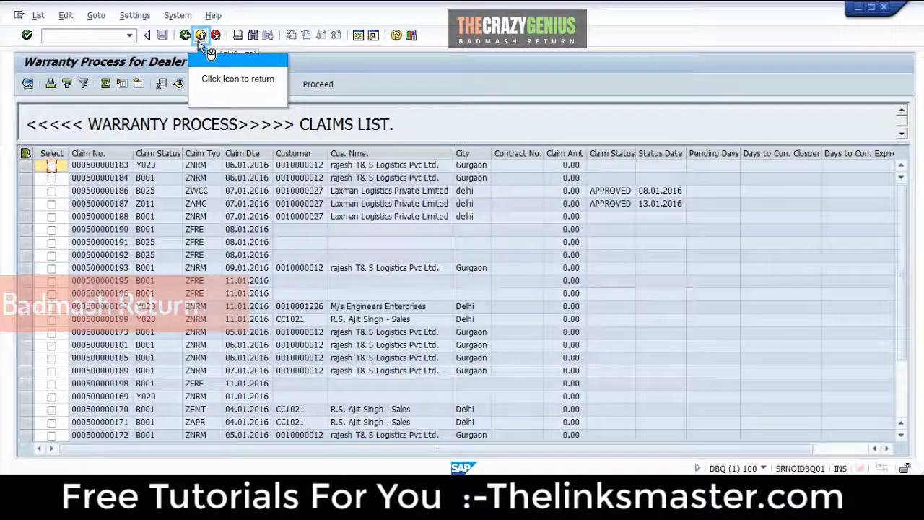
pyautogui.click(198, 39)
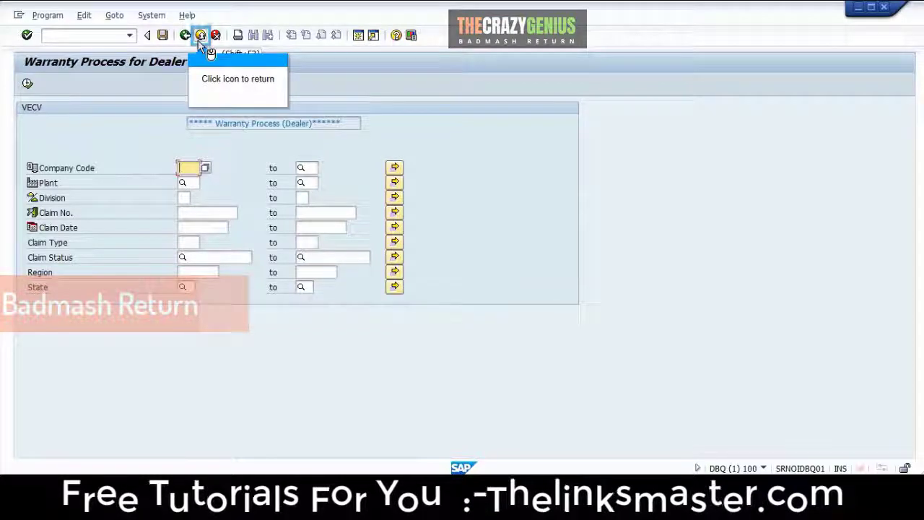
pyautogui.click(199, 37)
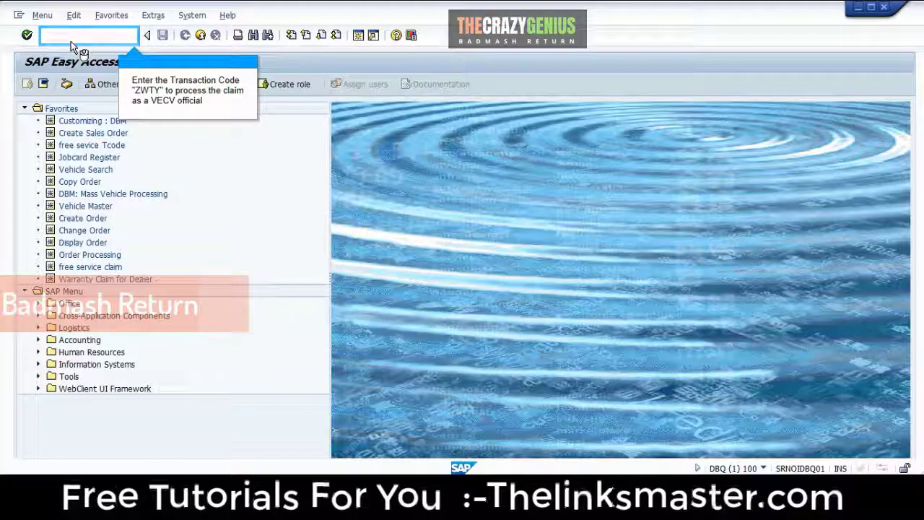
# Run ZWTY for plant 1020 with claim dates 01.01.2016 to 13.01.2016.
pyautogui.write('zwty')
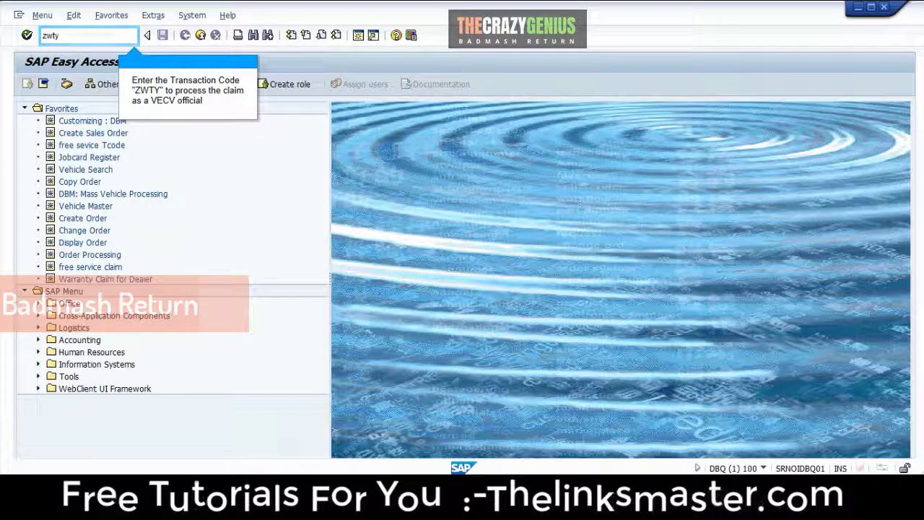
pyautogui.press('Return')
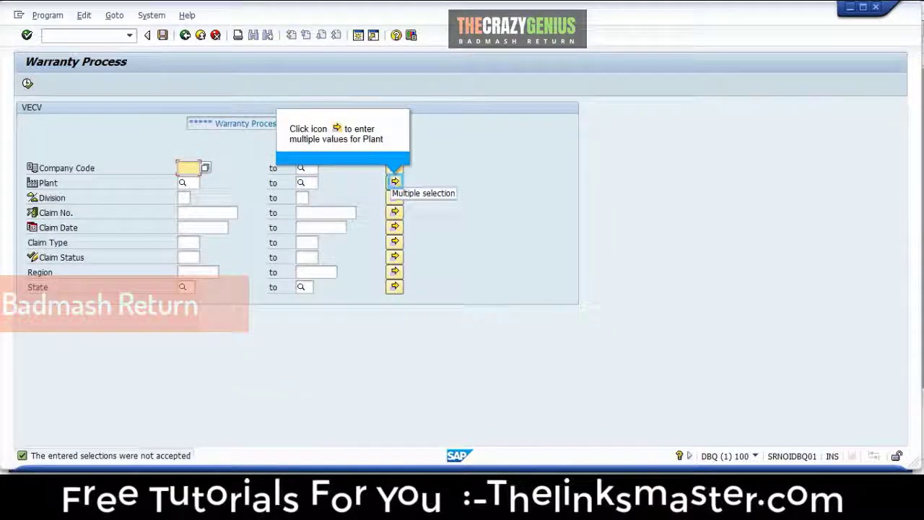
pyautogui.click(395, 183)
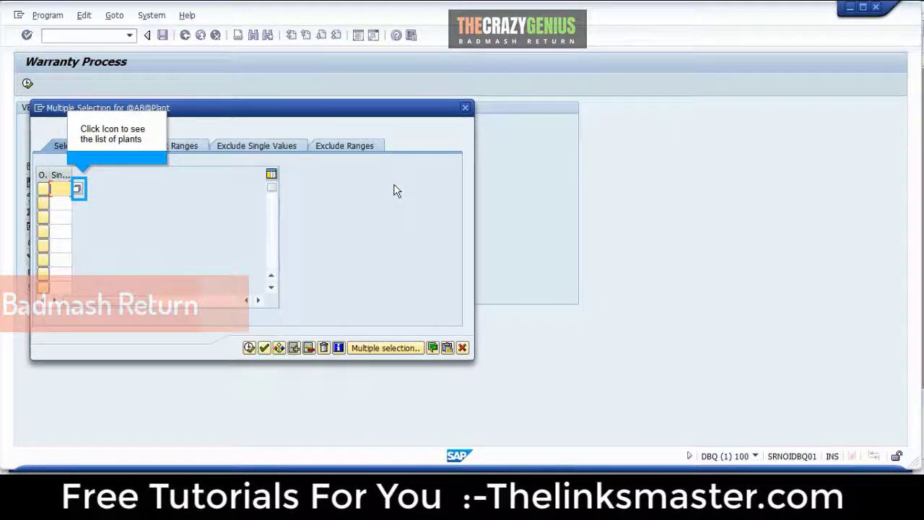
pyautogui.click(77, 190)
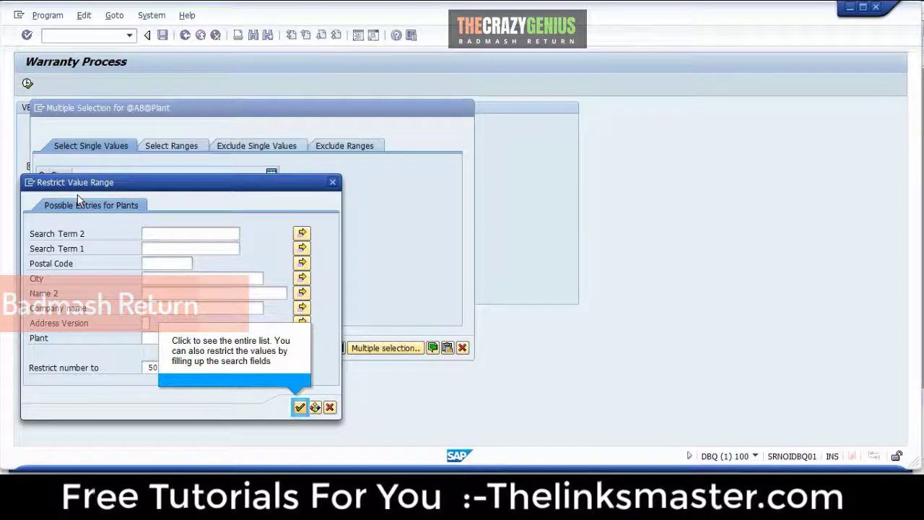
pyautogui.click(299, 410)
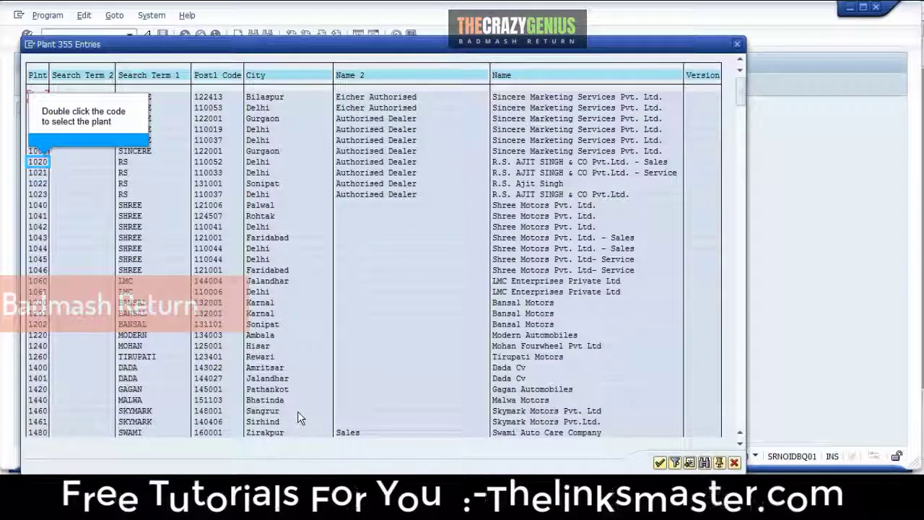
pyautogui.doubleClick(34, 164)
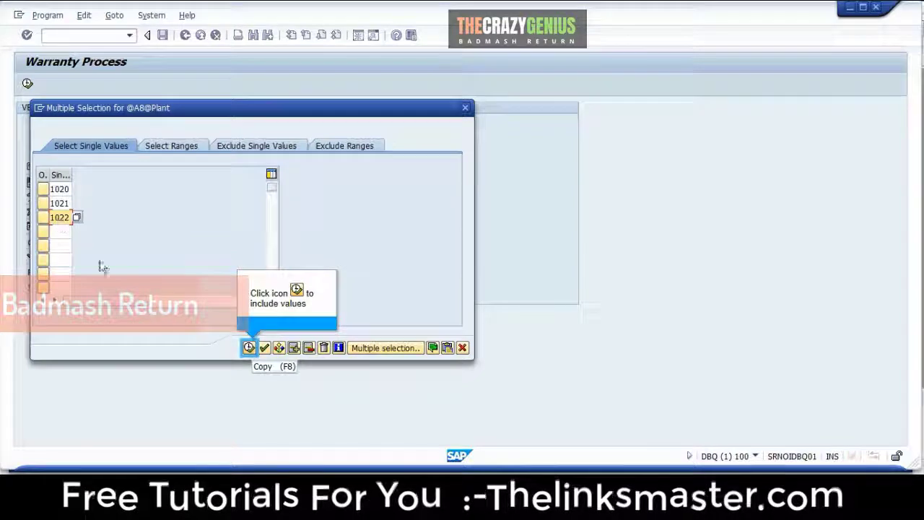
pyautogui.click(248, 348)
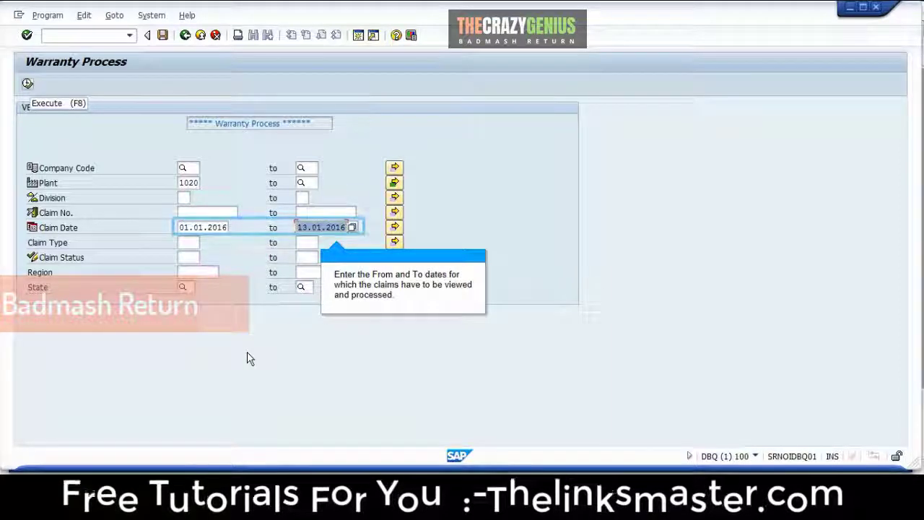
pyautogui.click(231, 232)
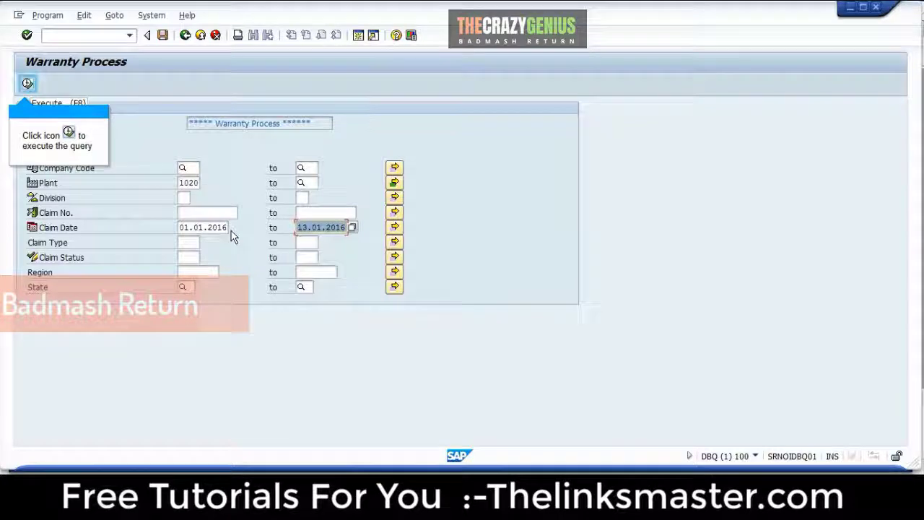
pyautogui.click(28, 85)
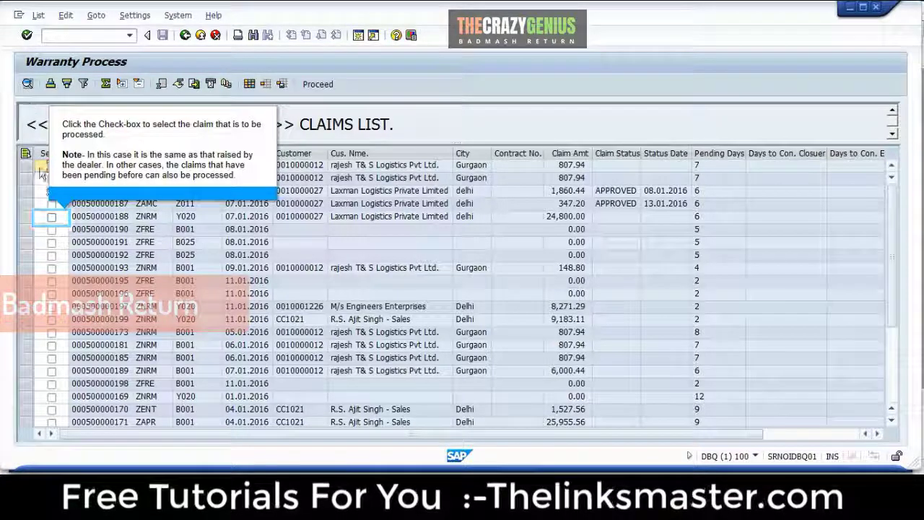
# Tick the 24,800.00 ZNRM claim dated 07.01.2016 and proceed to its detail screen.
pyautogui.click(47, 223)
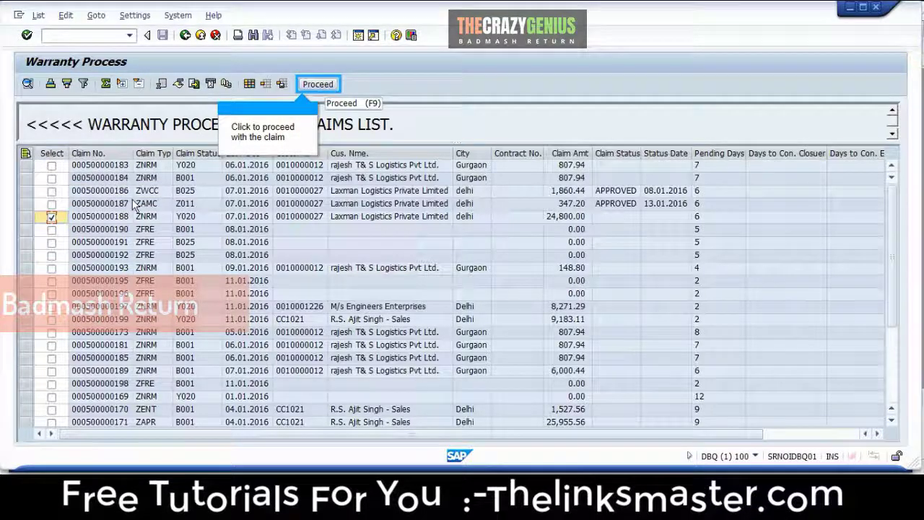
pyautogui.click(311, 85)
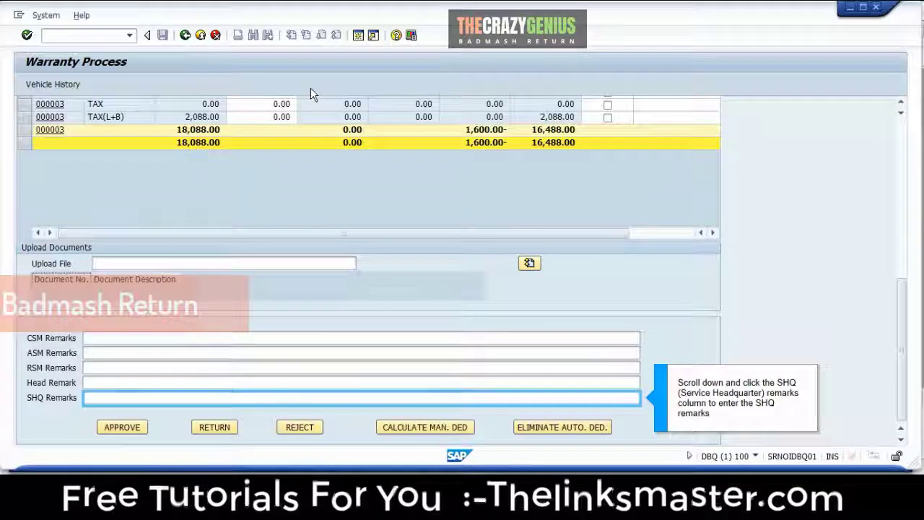
# Choose 'Need clarification/details' from the SHQ Remarks value list.
pyautogui.click(252, 404)
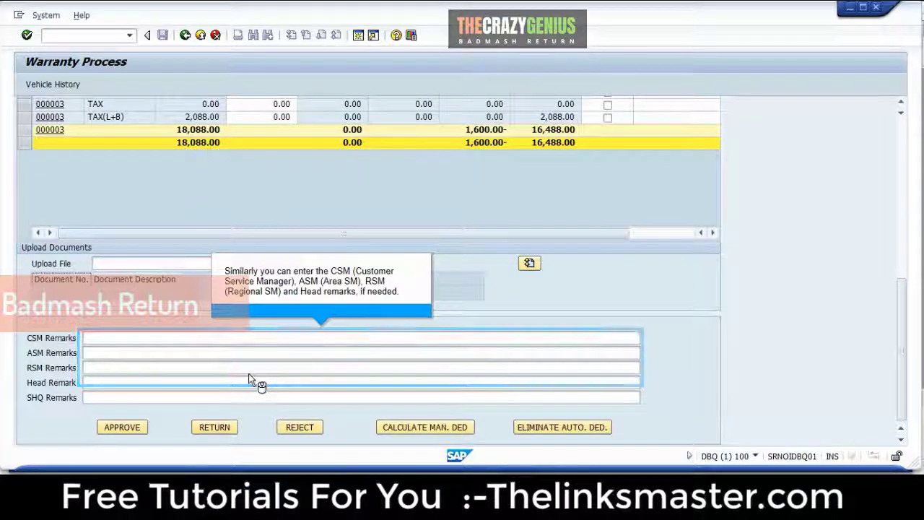
pyautogui.click(248, 378)
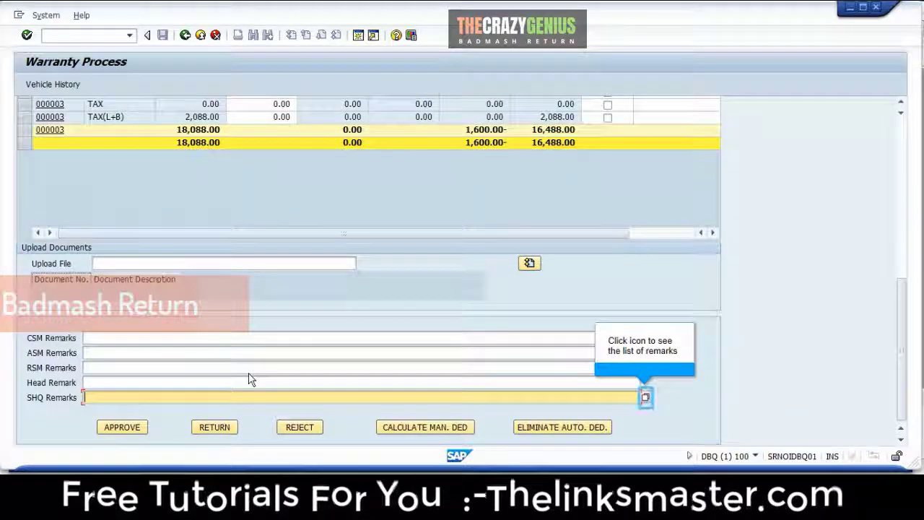
pyautogui.click(644, 397)
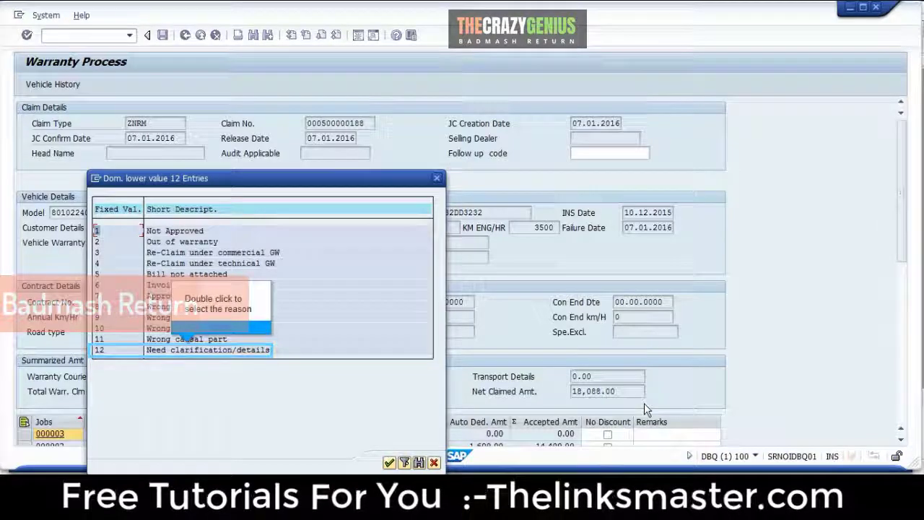
pyautogui.doubleClick(145, 353)
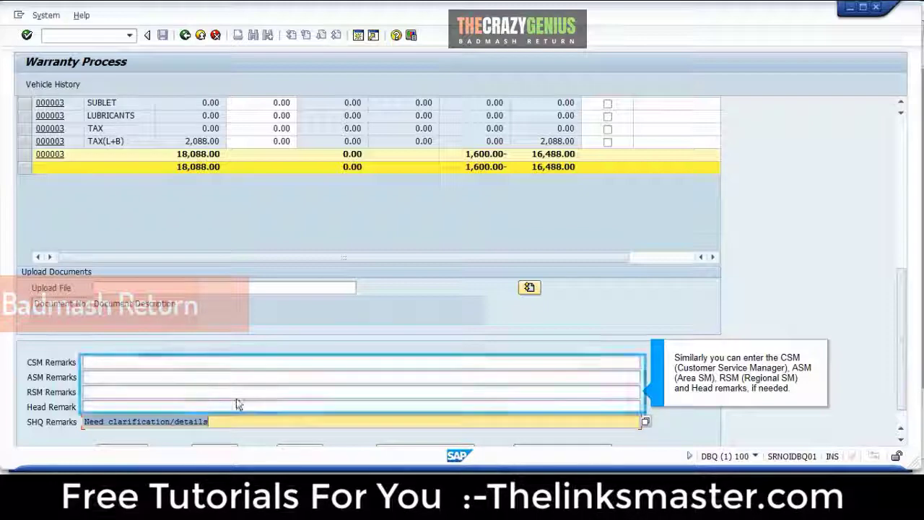
# Return the claim to the dealer with status RETURN and go back to selection.
pyautogui.press('Return')
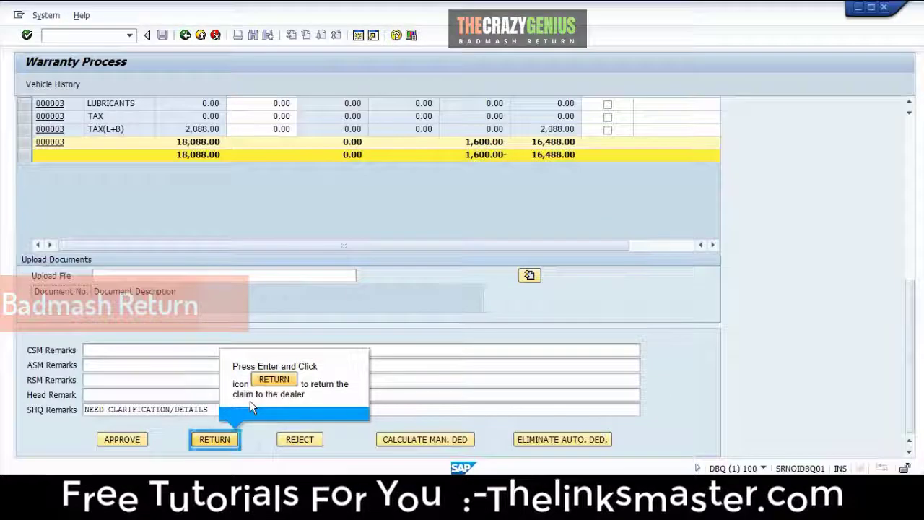
pyautogui.click(216, 439)
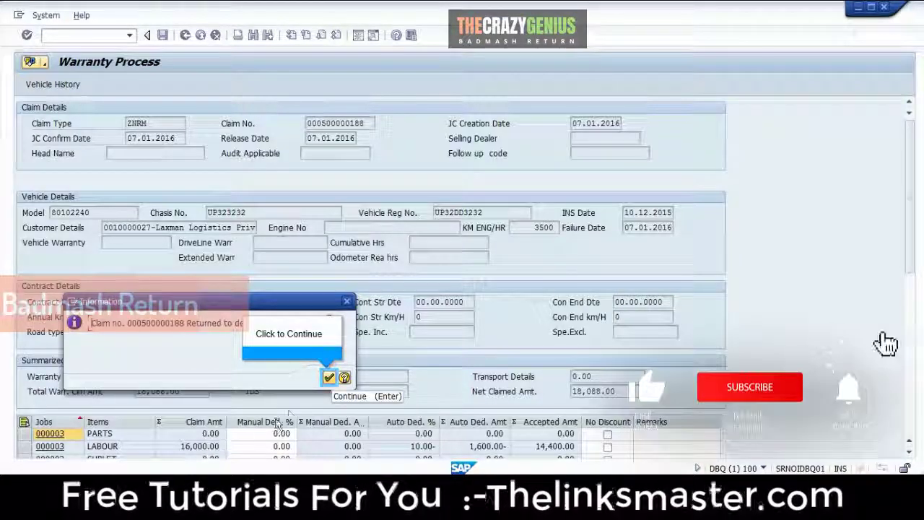
pyautogui.click(329, 377)
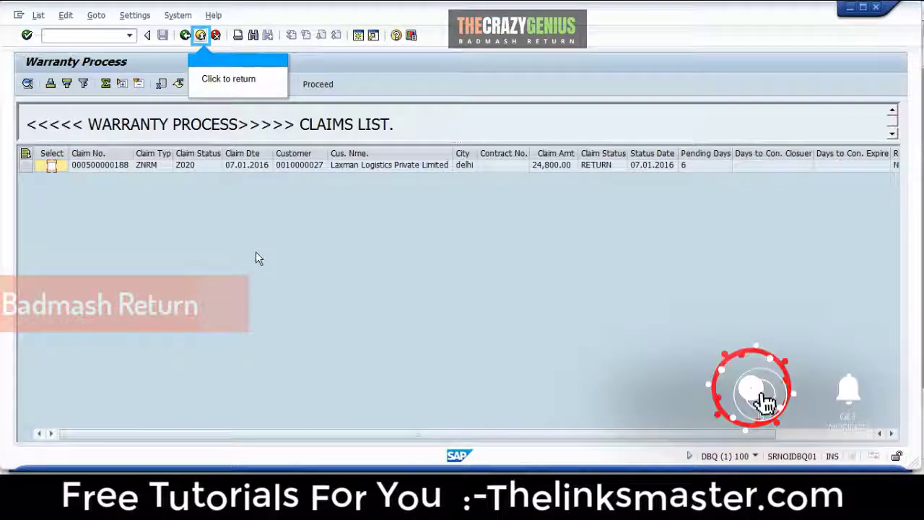
pyautogui.click(199, 40)
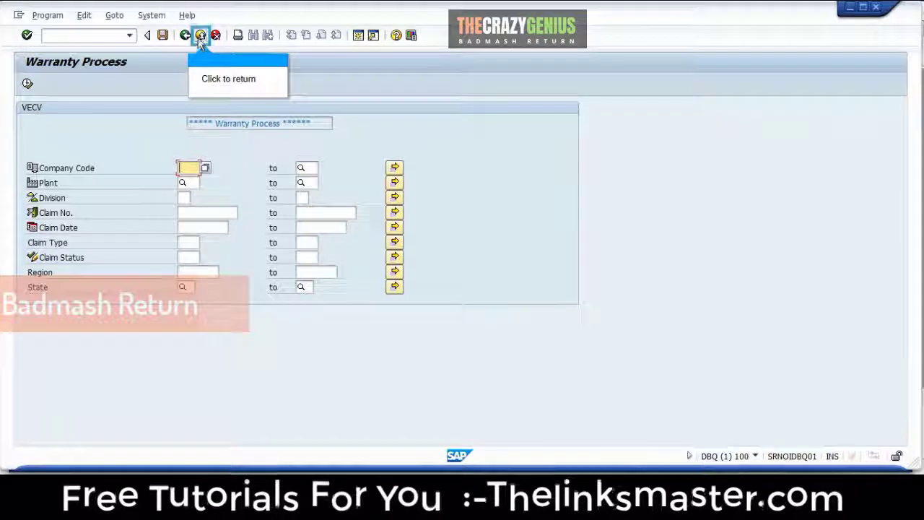
# From the main menu, run ZWTY_DEALER and search for the returned claim by its claim number.
pyautogui.click(199, 37)
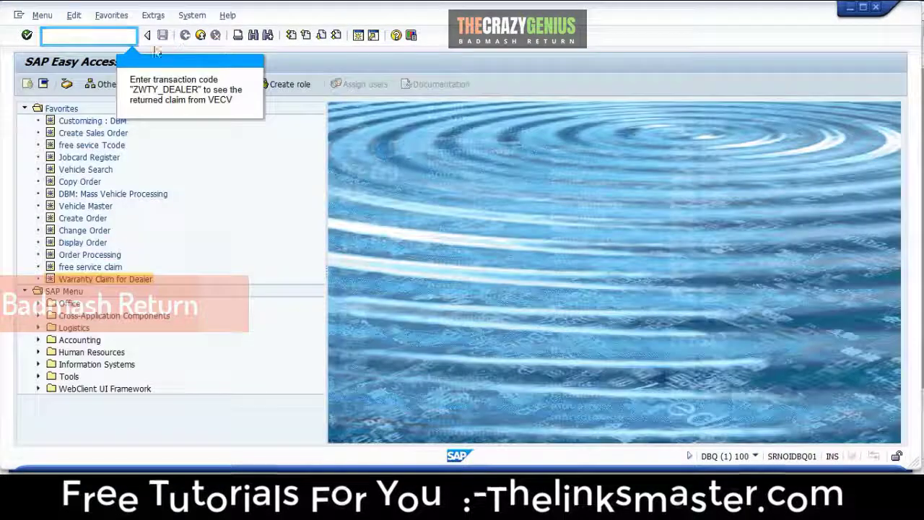
pyautogui.write('zwty_dealer')
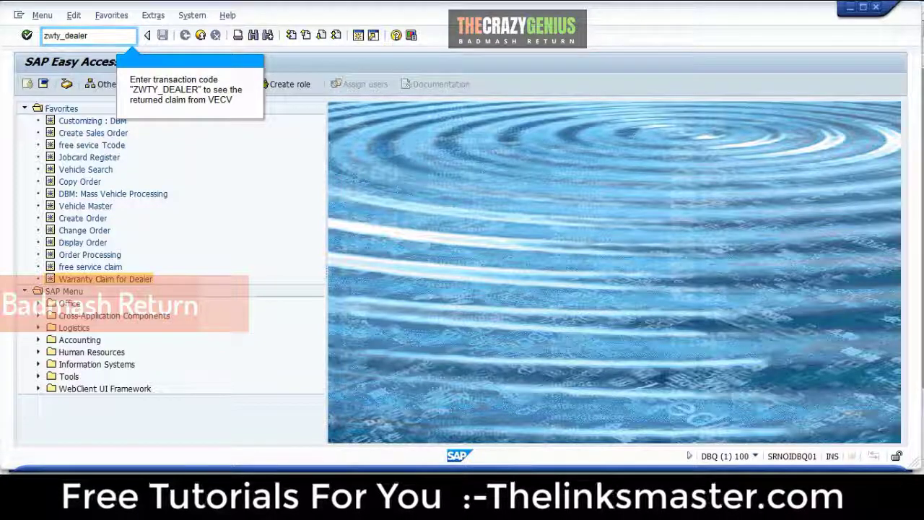
pyautogui.press('Return')
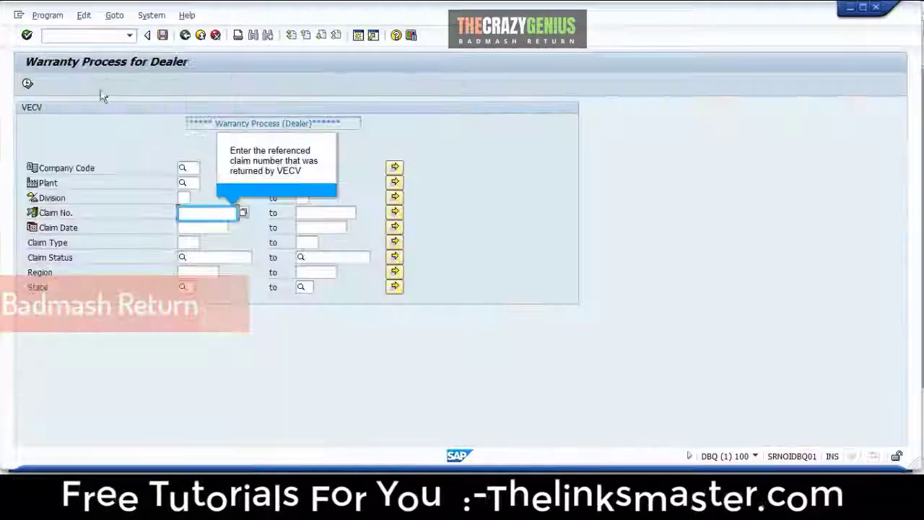
pyautogui.write('500000')
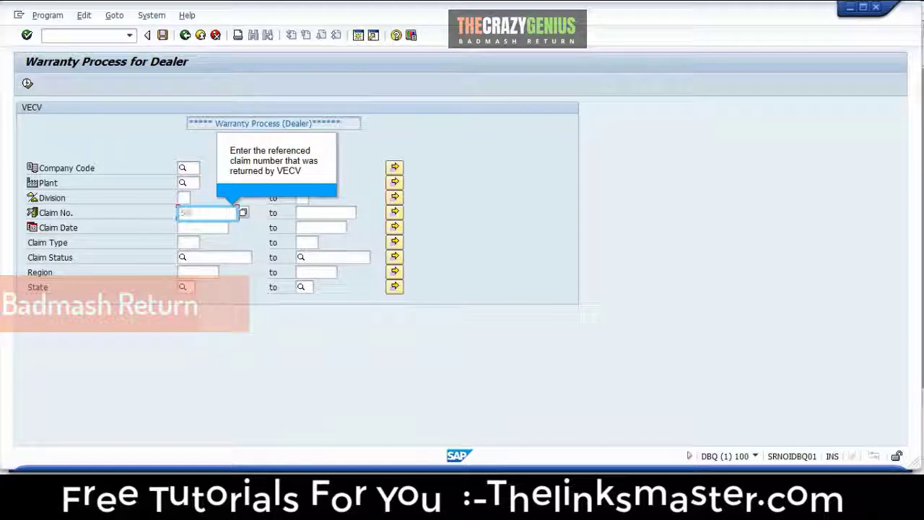
pyautogui.write('188')
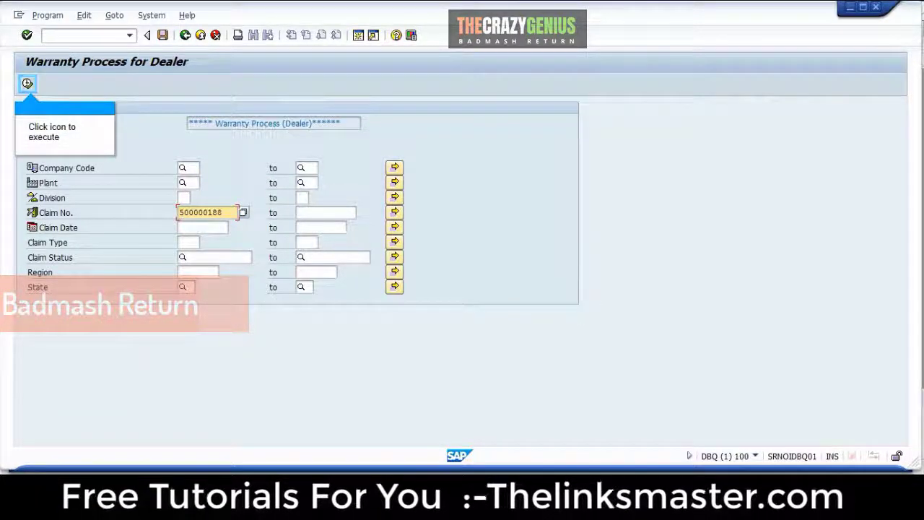
pyautogui.click(27, 83)
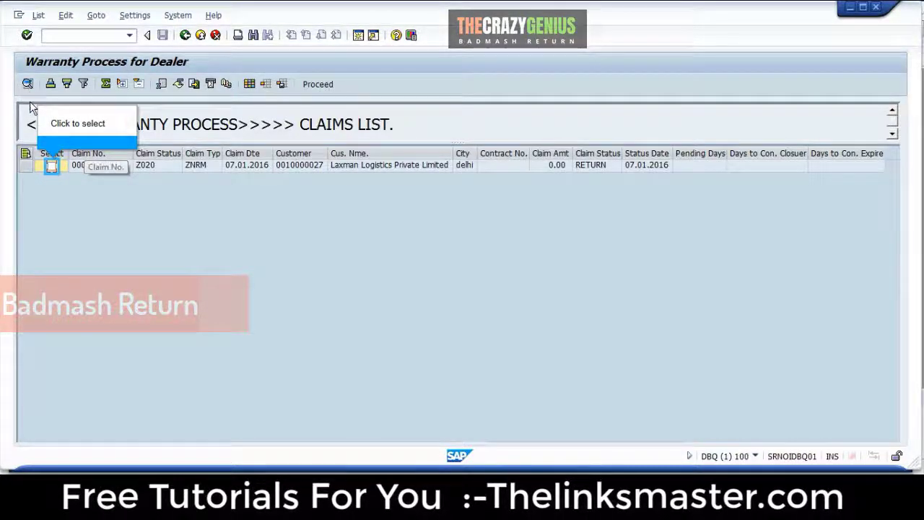
# Select the returned claim and proceed to its detail screen showing the 'NEED CLARIFICATION/DETAILS' remark.
pyautogui.click(51, 168)
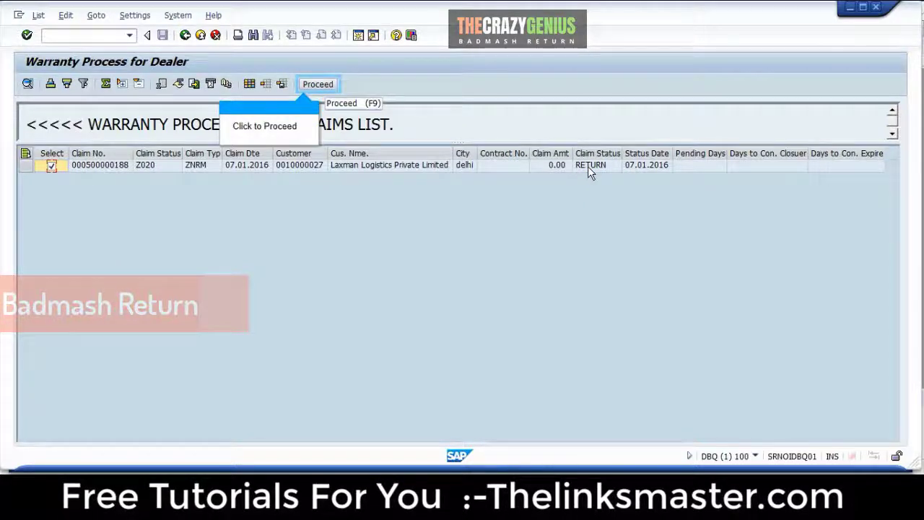
pyautogui.click(311, 89)
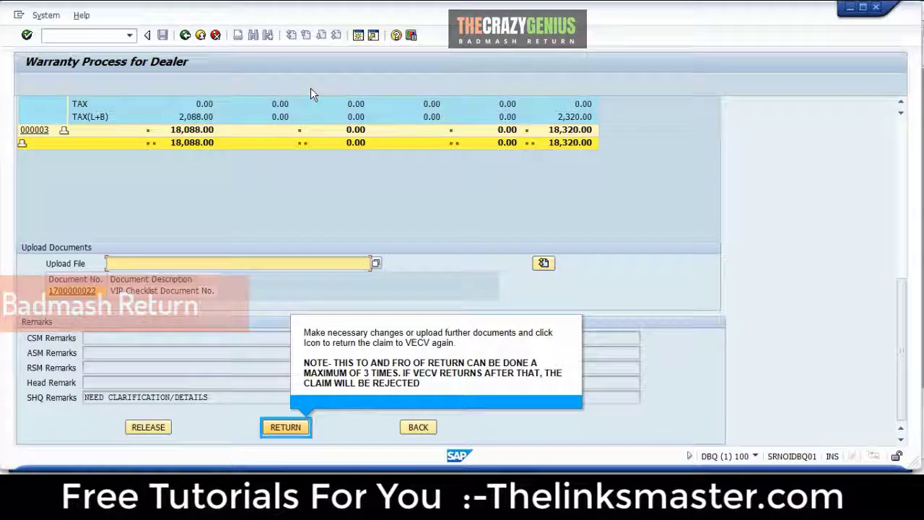
# Return the claim to VECV, acknowledge the 'Returned' message, and go back to the selection screen.
pyautogui.click(278, 431)
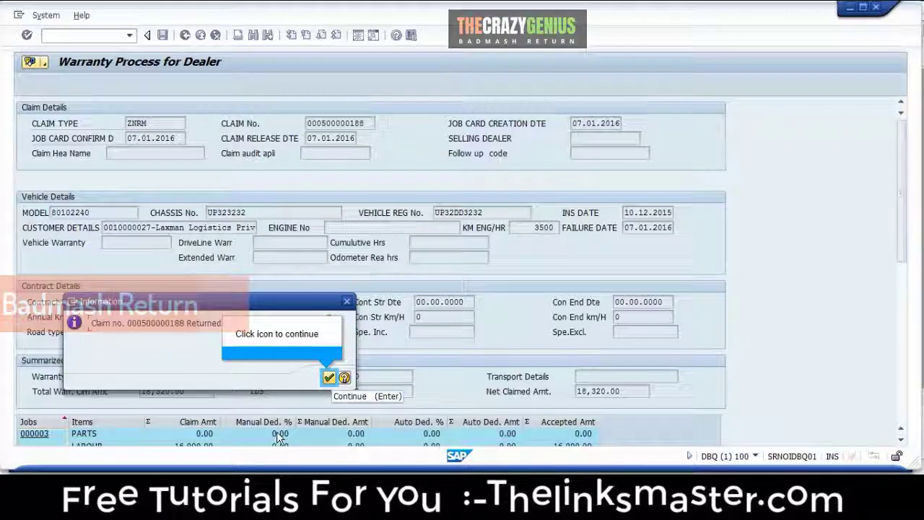
pyautogui.click(329, 378)
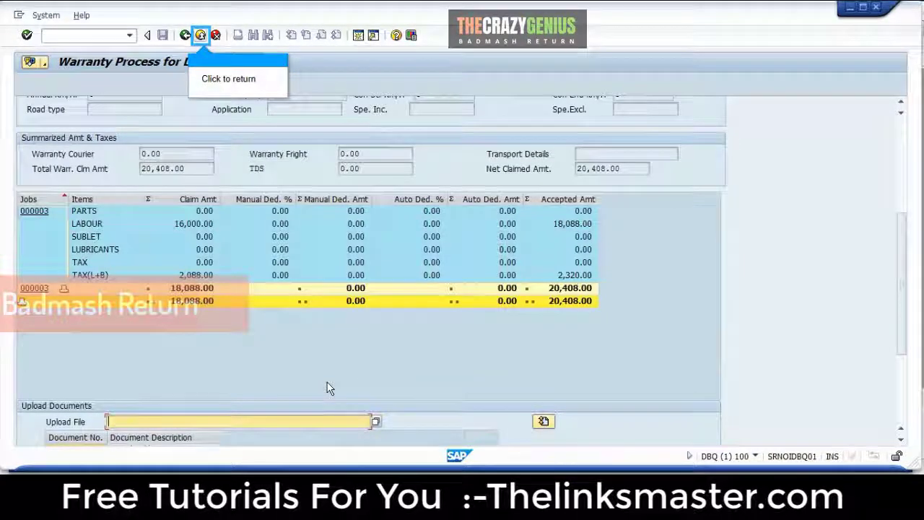
pyautogui.click(200, 36)
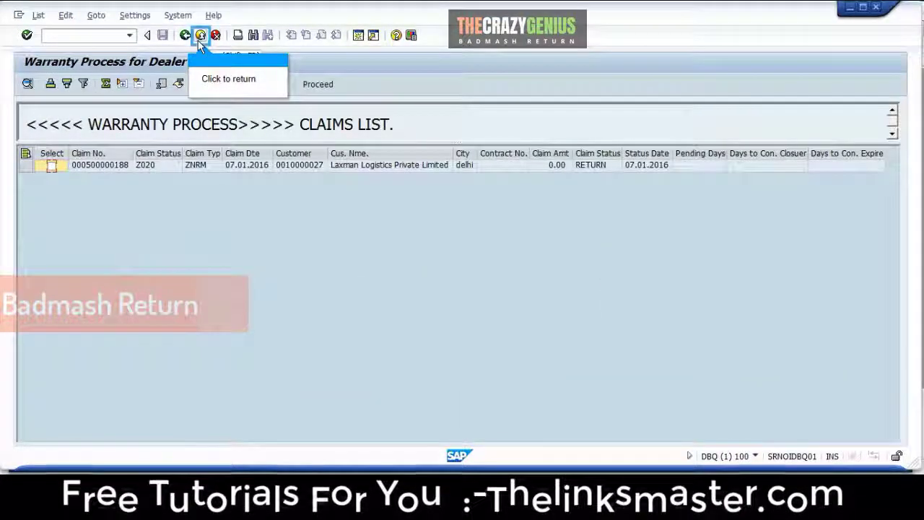
pyautogui.click(200, 38)
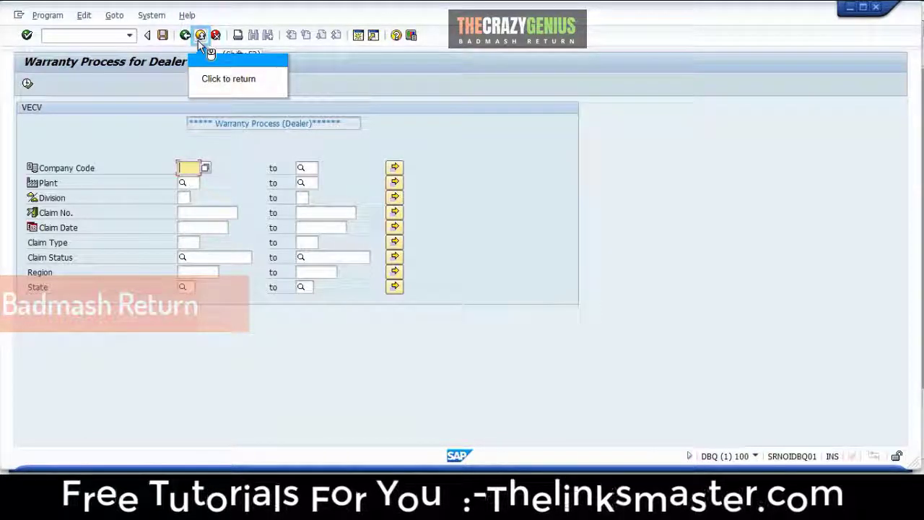
# Open the ZWTY claims list from the main menu, showing the 24,800.00 claim APPROVED on 13.01.2016.
pyautogui.click(200, 36)
pyautogui.write('zwl')
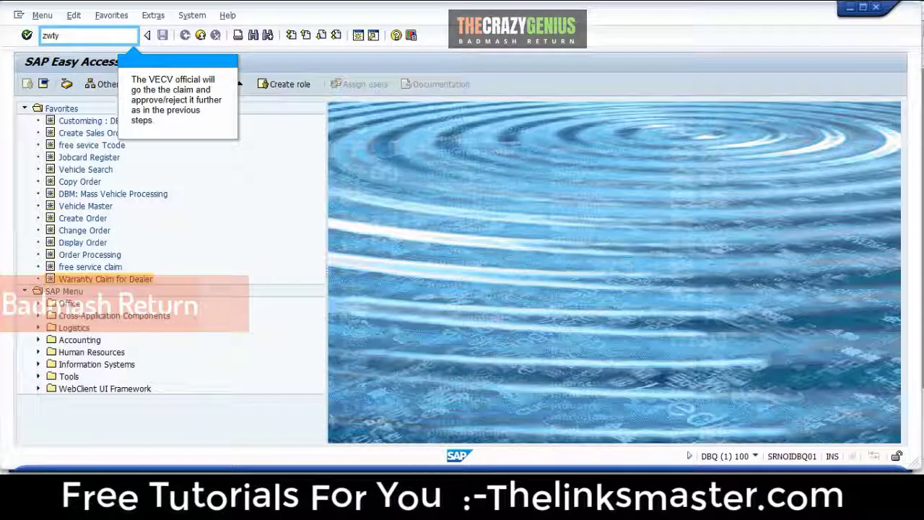
pyautogui.press('Return')
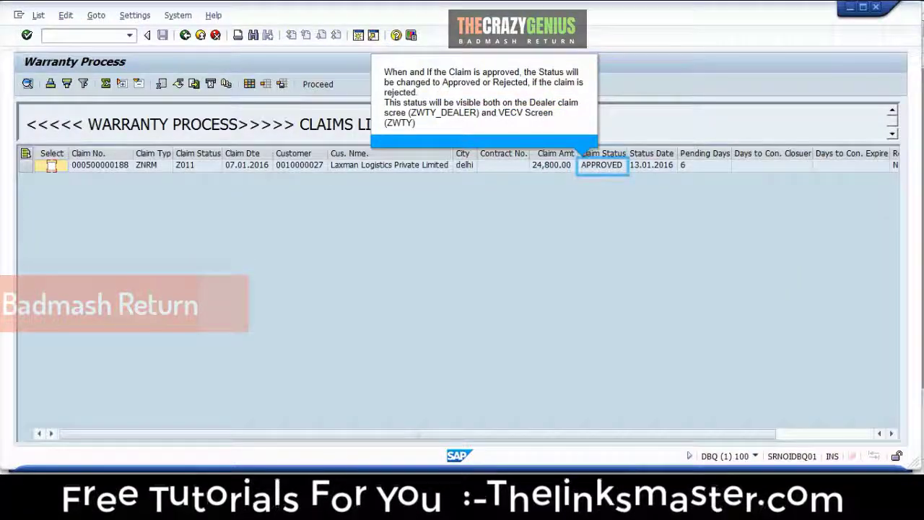